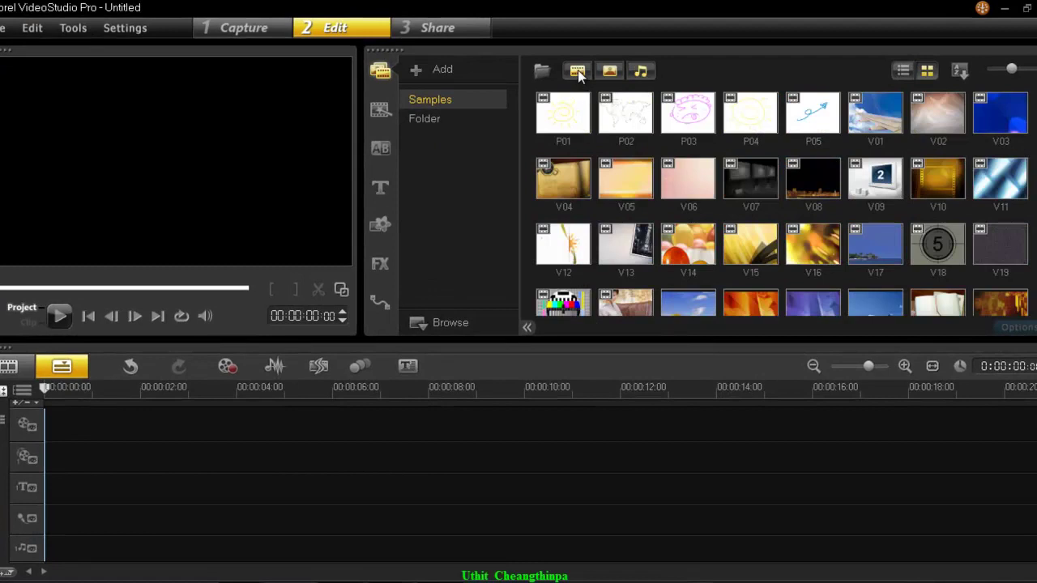
# Place the sample photo I01 at the start of the video track and set its duration to 5 seconds.
pyautogui.click(638, 72)
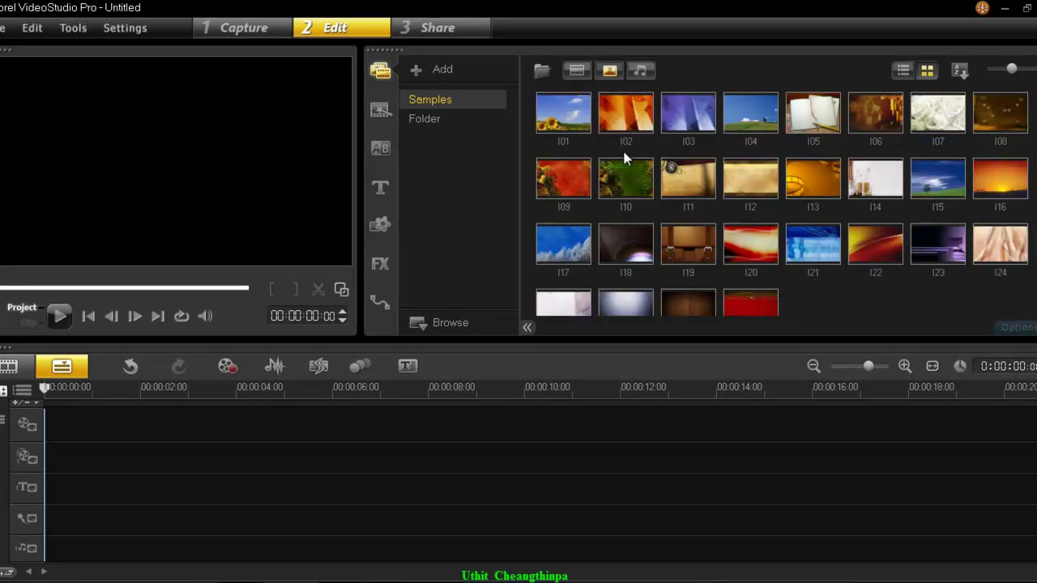
pyautogui.click(567, 119)
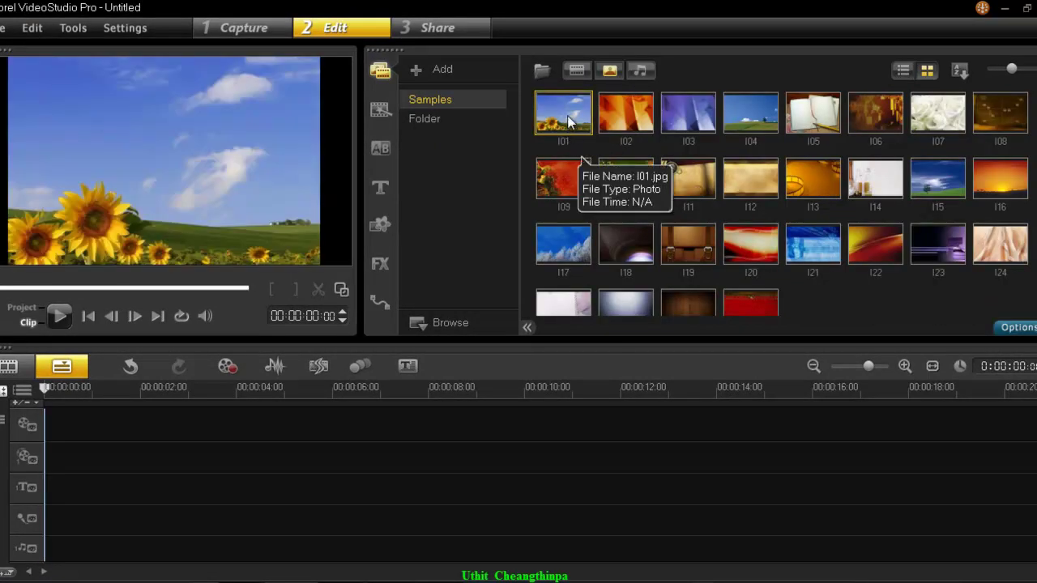
pyautogui.moveTo(569, 122); pyautogui.dragTo(364, 413)
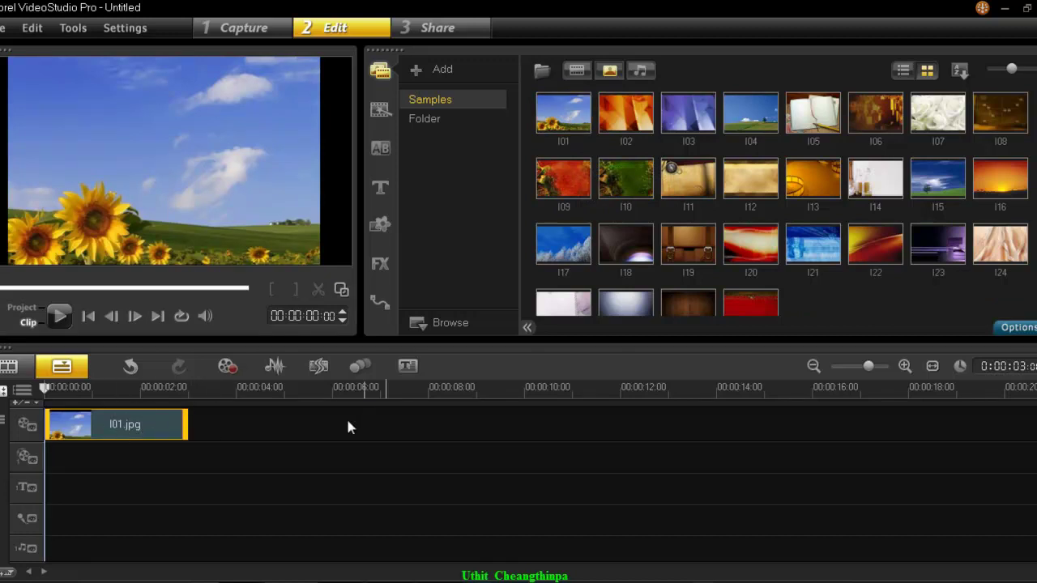
pyautogui.doubleClick(150, 421)
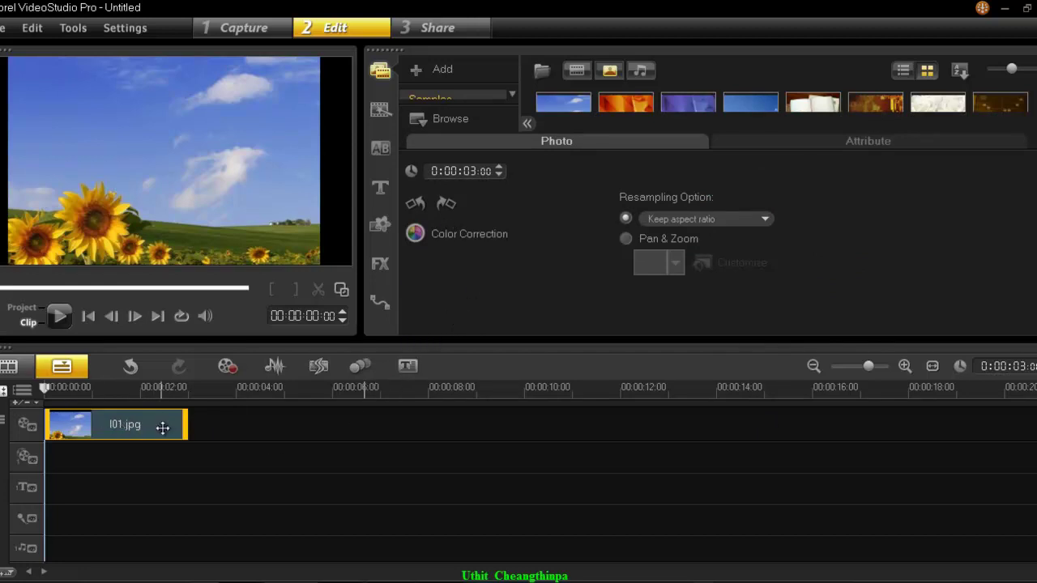
pyautogui.click(499, 167)
pyautogui.click(499, 168)
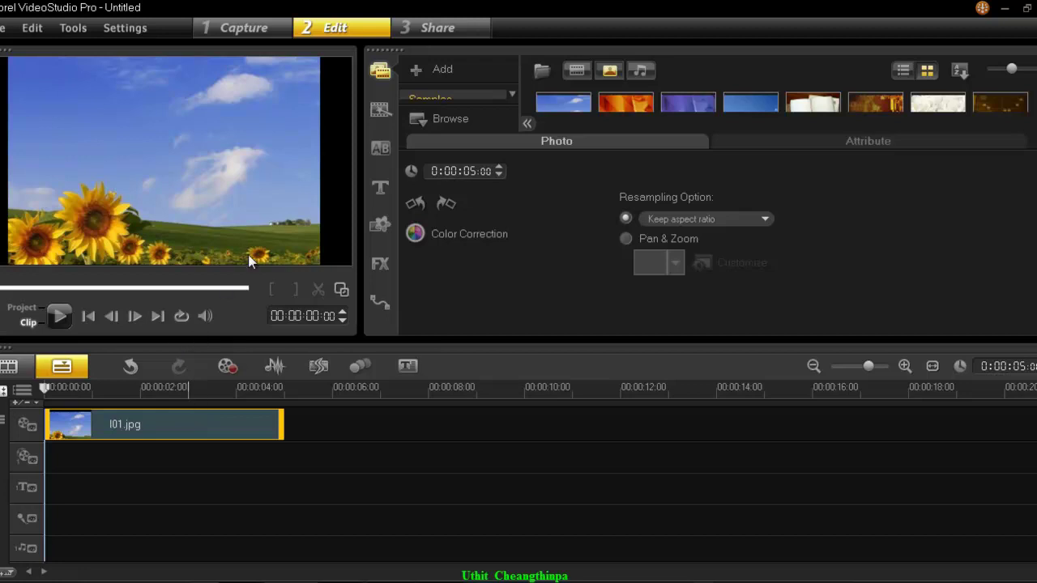
# Enable Pan & Zoom on the I01 photo and customize it so the end frame moves down toward the sunflowers.
pyautogui.click(58, 316)
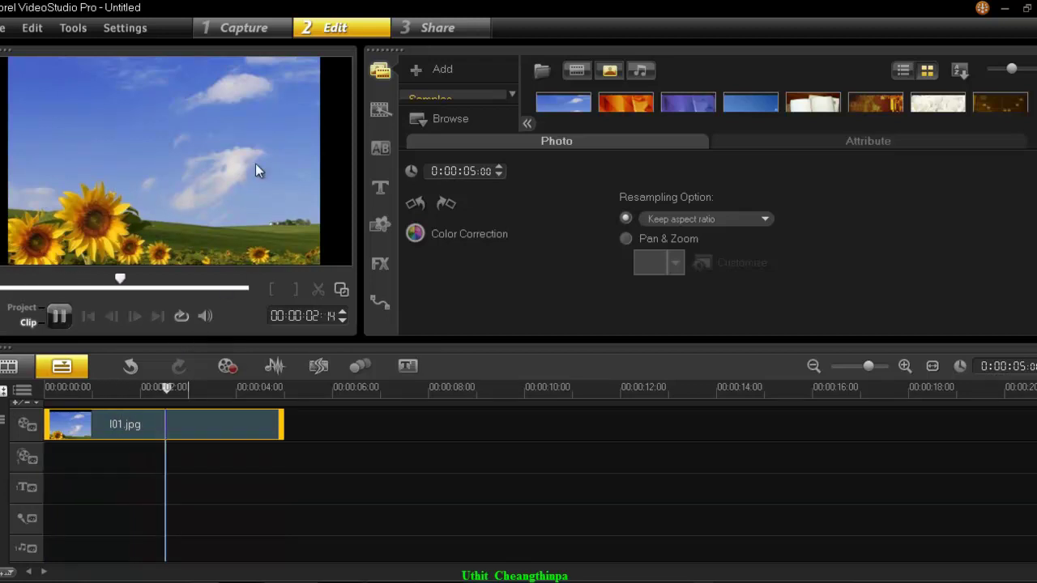
pyautogui.click(60, 315)
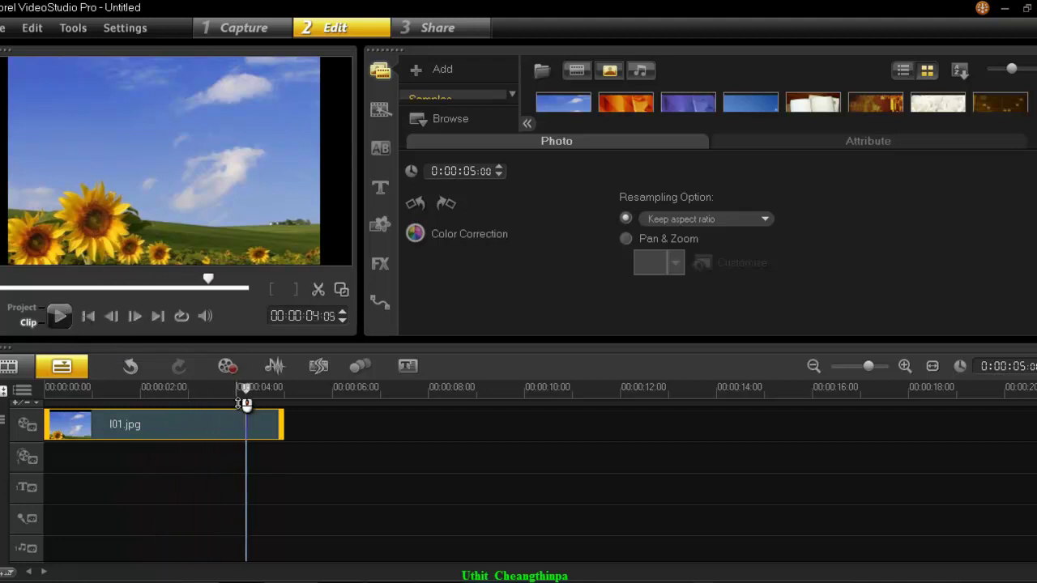
pyautogui.click(625, 239)
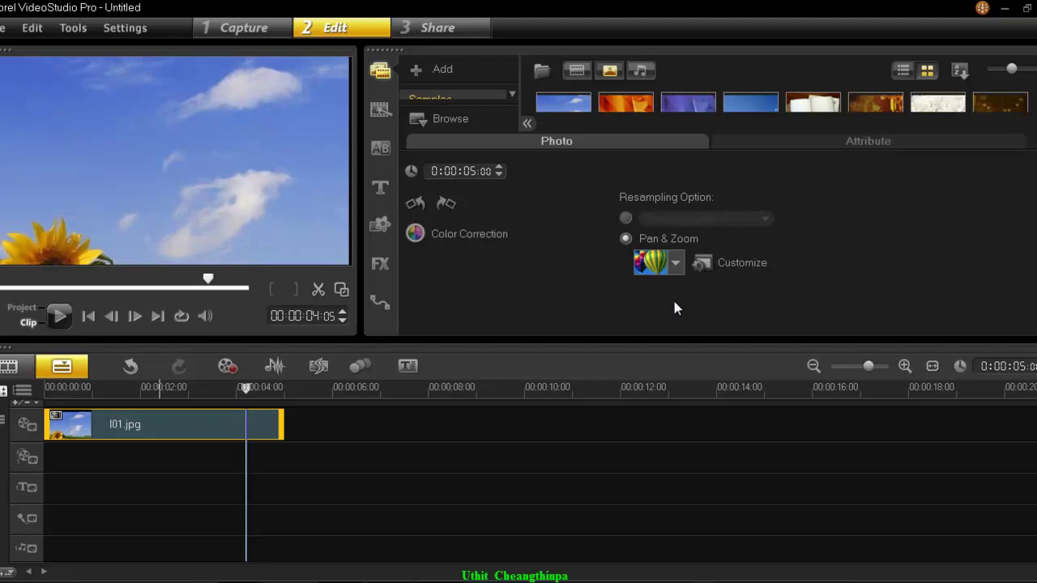
pyautogui.click(735, 271)
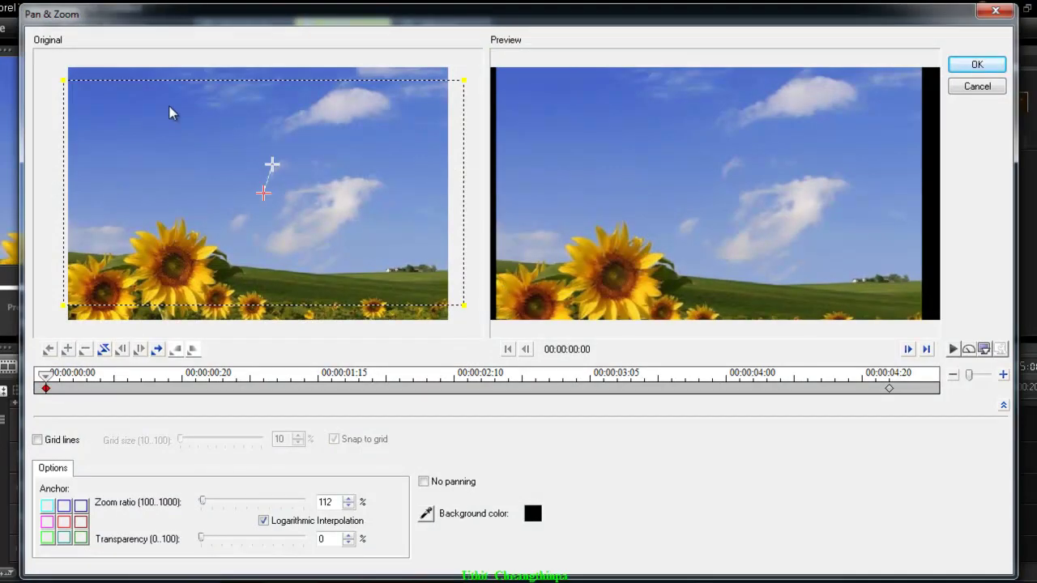
pyautogui.moveTo(265, 192); pyautogui.dragTo(225, 232)
pyautogui.press('End')
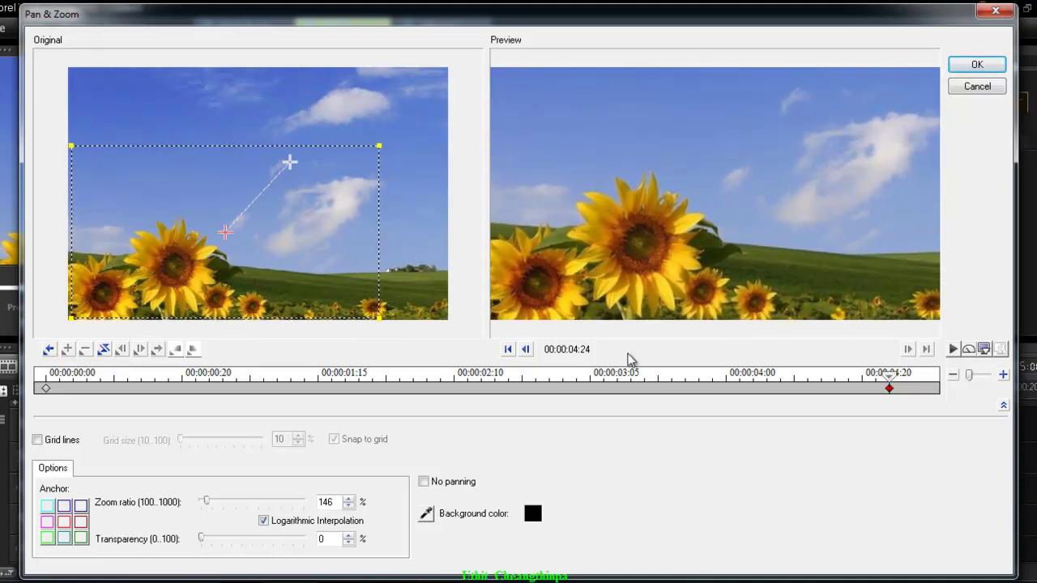
# Reframe the start keyframe of I01's Pan & Zoom inside the photo's upper sky area at a 132% zoom ratio.
pyautogui.press('Home')
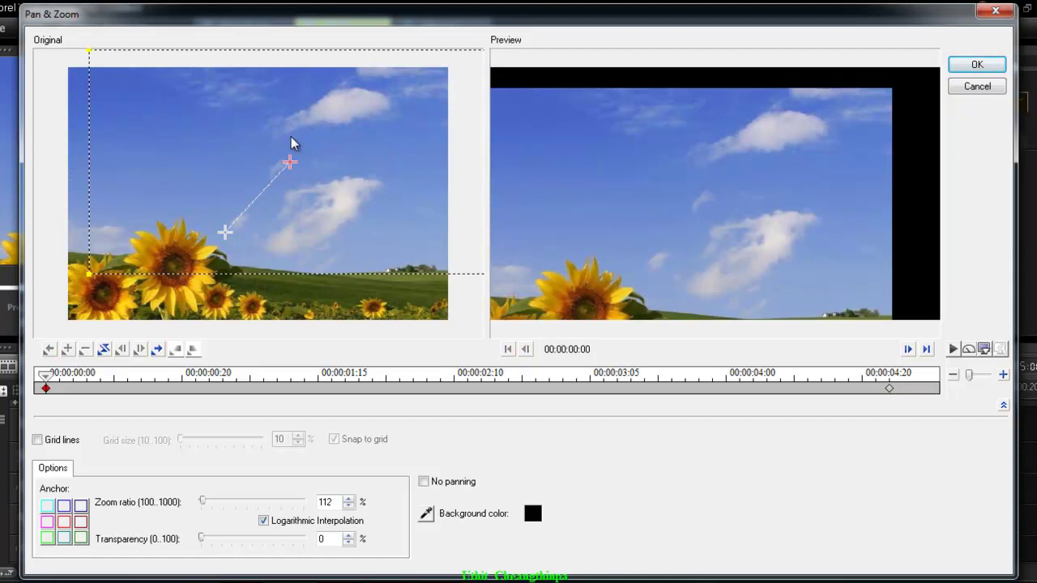
pyautogui.moveTo(289, 167); pyautogui.dragTo(274, 172)
pyautogui.moveTo(474, 60); pyautogui.dragTo(444, 76)
pyautogui.moveTo(276, 176); pyautogui.dragTo(273, 166)
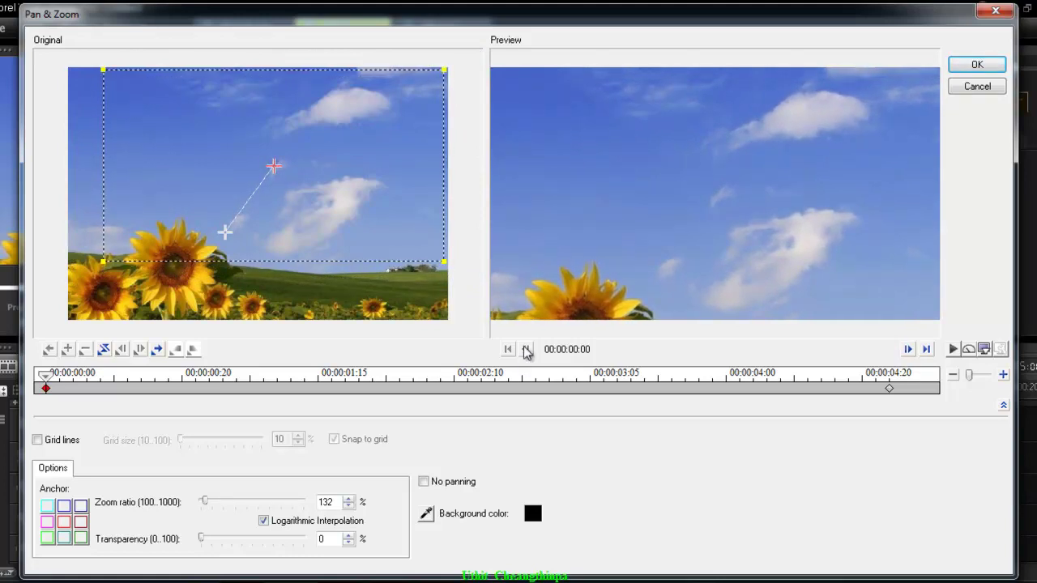
# Preview the pan-and-zoom motion, apply it, and play the I01 clip from its start.
pyautogui.click(952, 349)
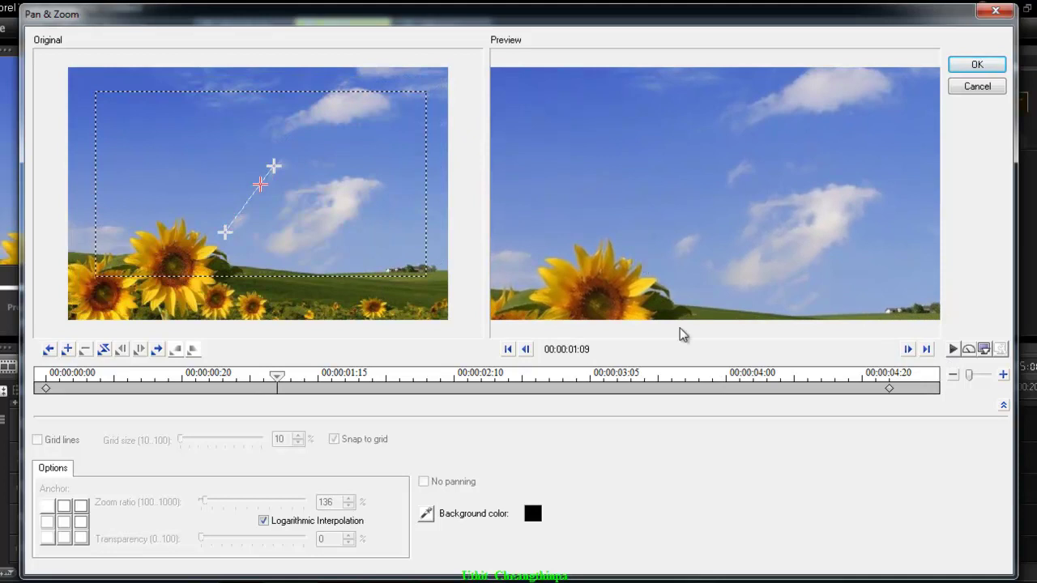
pyautogui.click(975, 67)
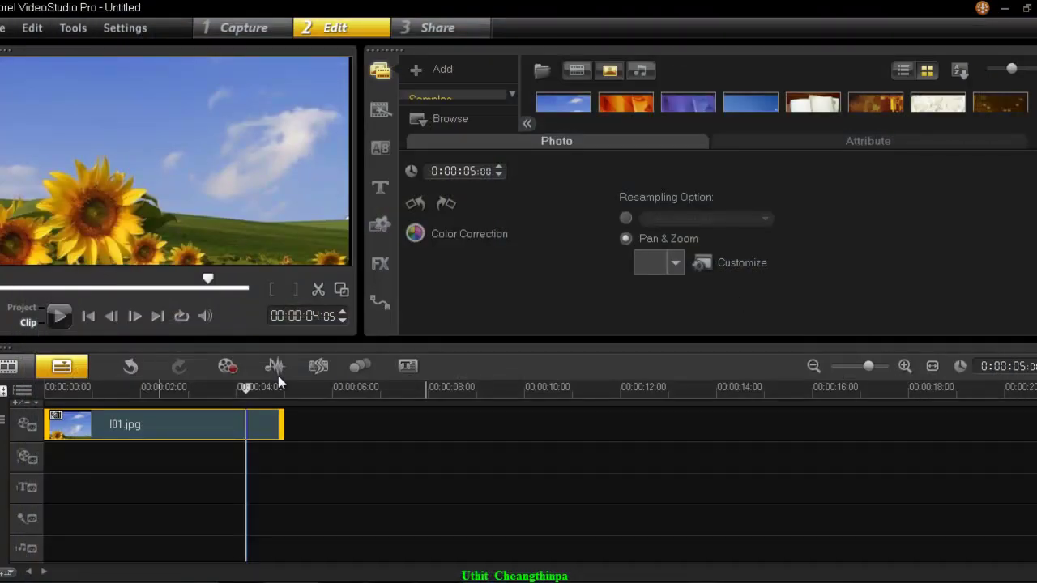
pyautogui.click(88, 315)
pyautogui.click(59, 316)
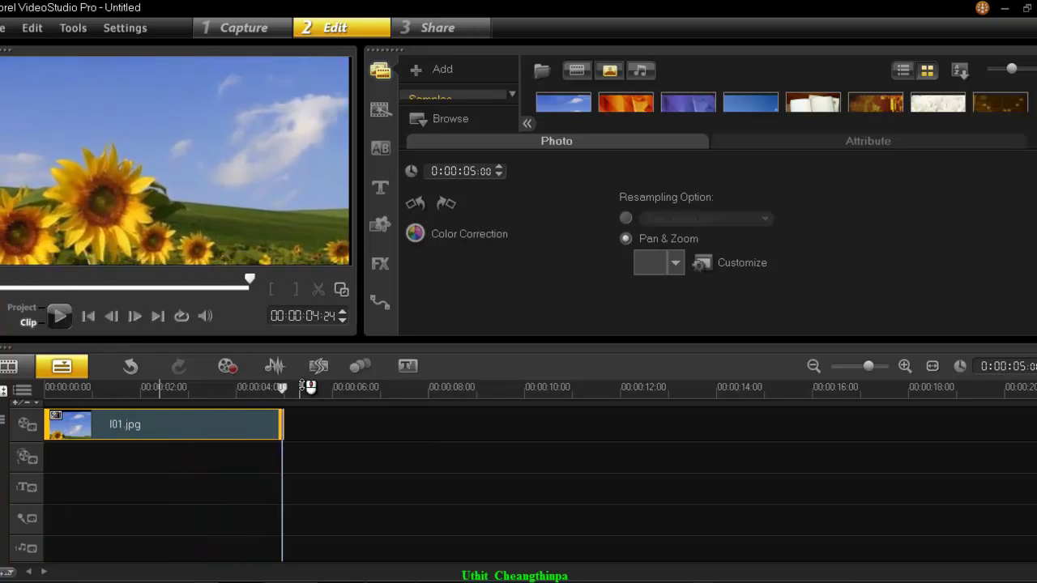
# Place the sample photo I04 after I01 on the video track and set its duration to 5 seconds.
pyautogui.click(590, 117)
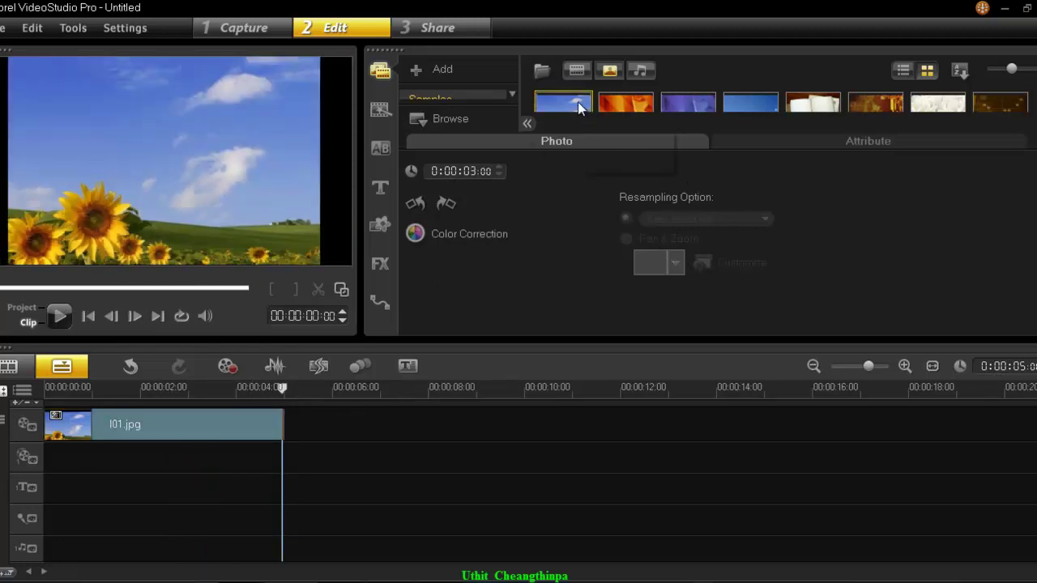
pyautogui.click(622, 106)
pyautogui.click(1030, 154)
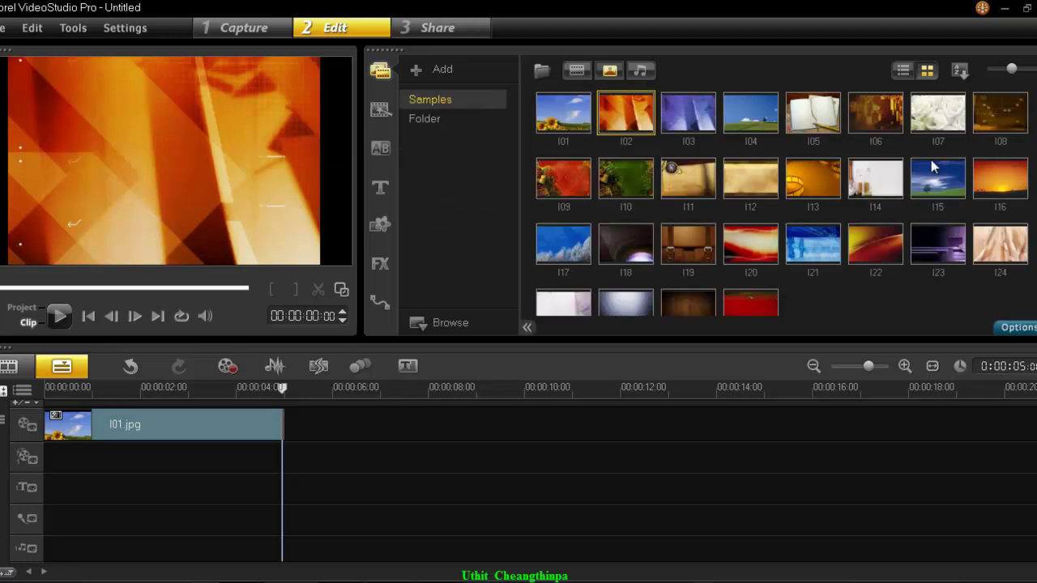
pyautogui.click(765, 130)
pyautogui.moveTo(765, 129); pyautogui.dragTo(412, 427)
pyautogui.doubleClick(384, 424)
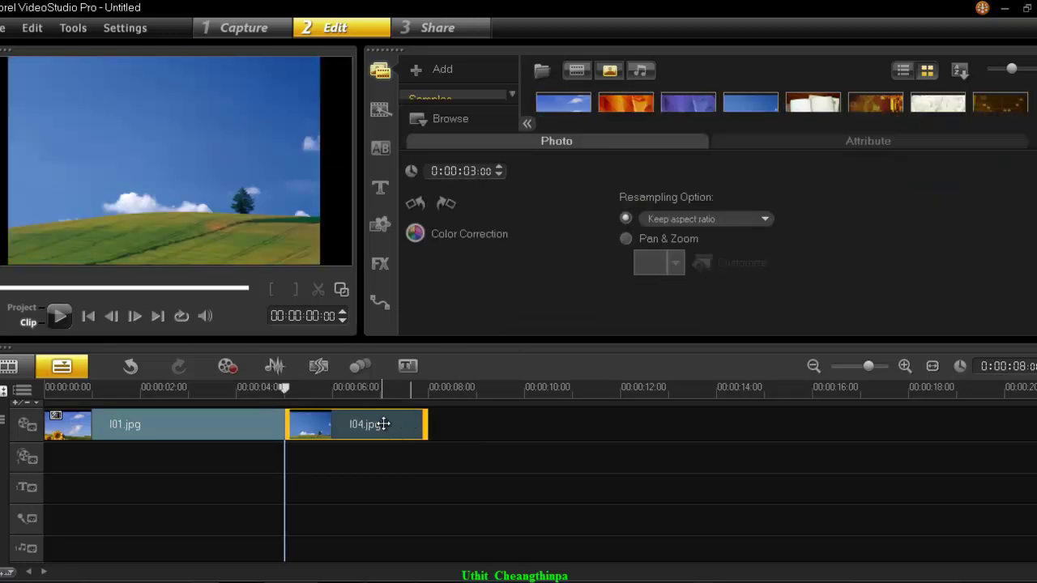
pyautogui.click(498, 166)
pyautogui.click(498, 167)
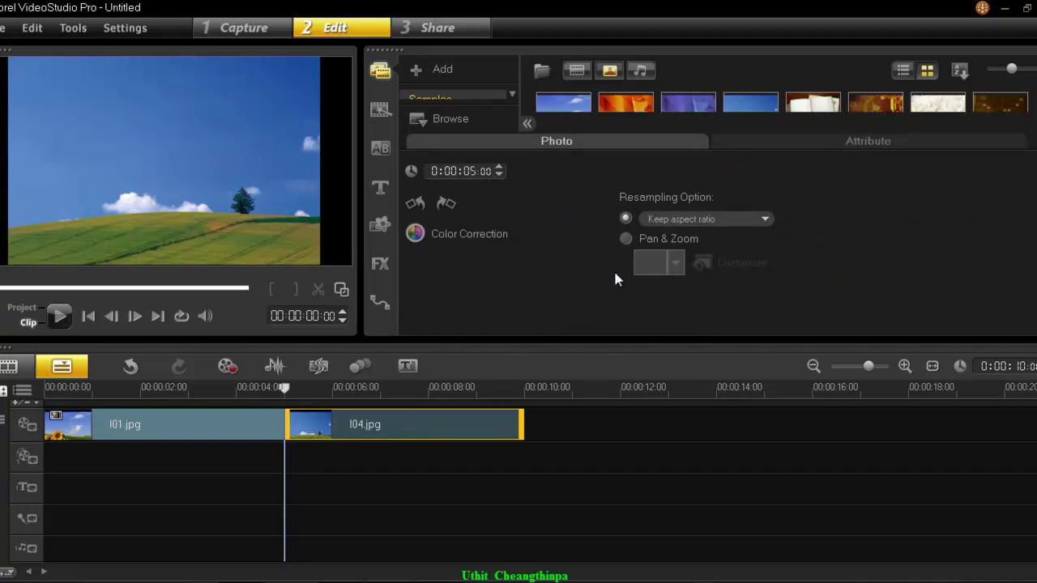
# Apply a custom Pan & Zoom to I04, starting low over the hill at 128% zoom and ending closer to the tree.
pyautogui.click(626, 240)
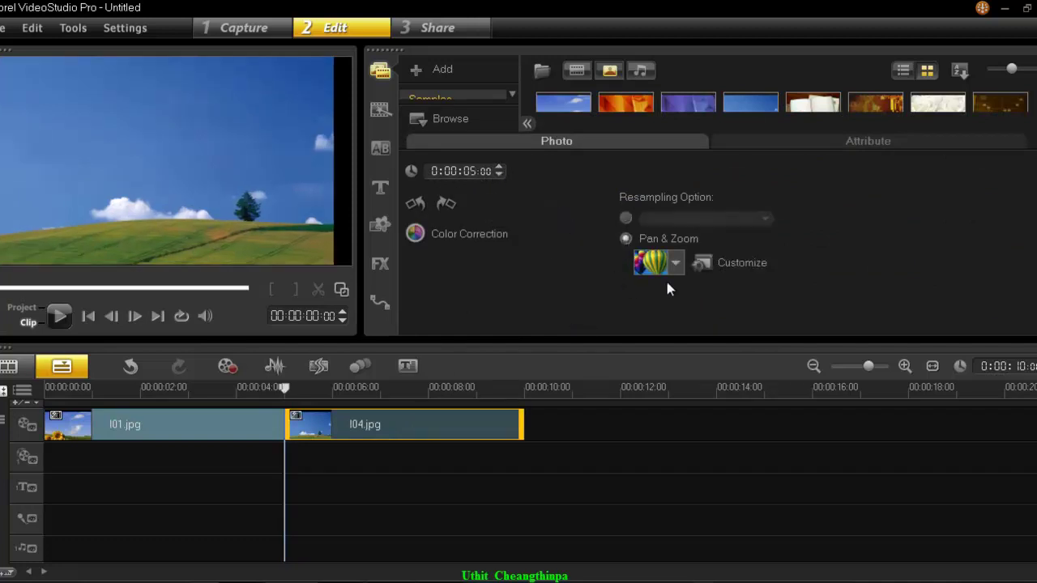
pyautogui.click(717, 272)
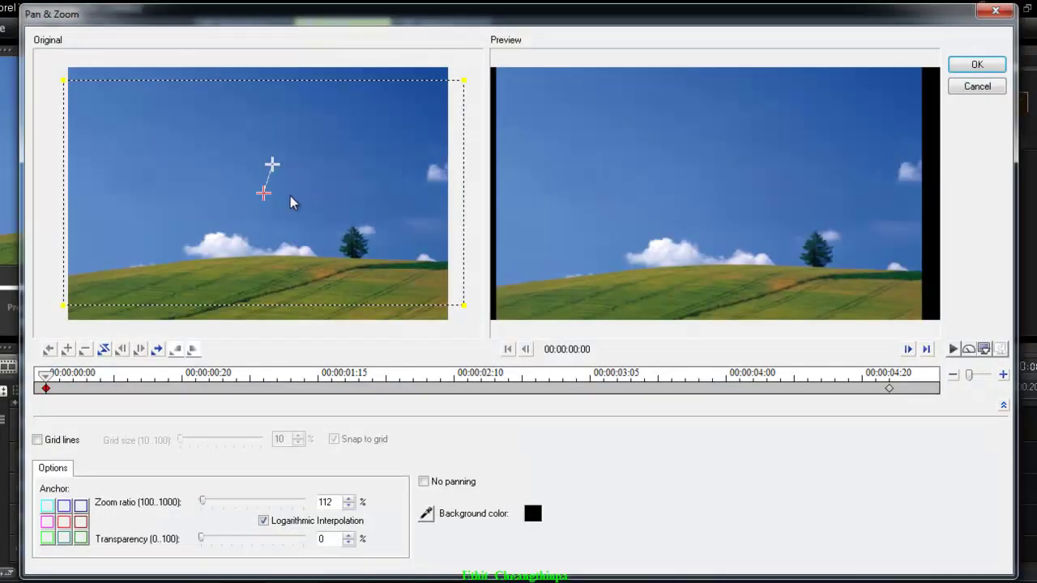
pyautogui.moveTo(460, 81); pyautogui.dragTo(438, 95)
pyautogui.moveTo(266, 197); pyautogui.dragTo(245, 219)
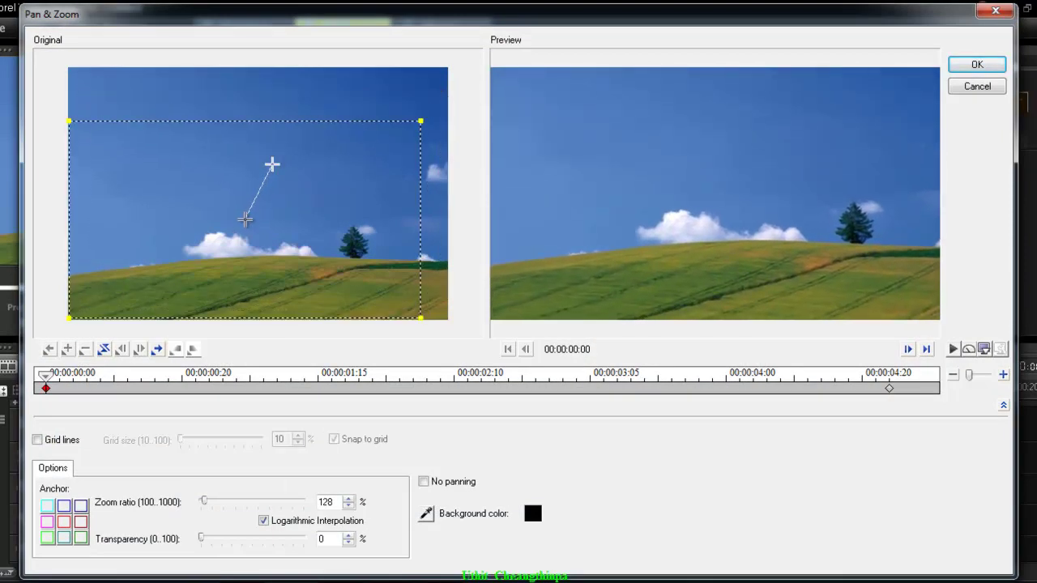
pyautogui.moveTo(275, 170); pyautogui.dragTo(290, 197)
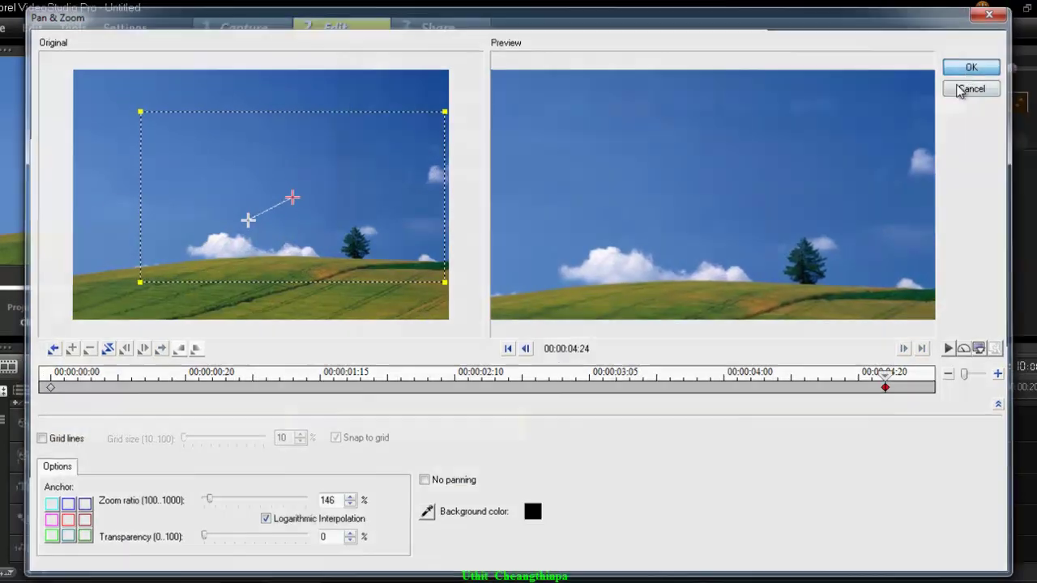
pyautogui.click(974, 66)
# Play the project from the beginning and return the playhead to just before the cut between the two photos.
pyautogui.click(381, 393)
pyautogui.moveTo(210, 393); pyautogui.dragTo(45, 389)
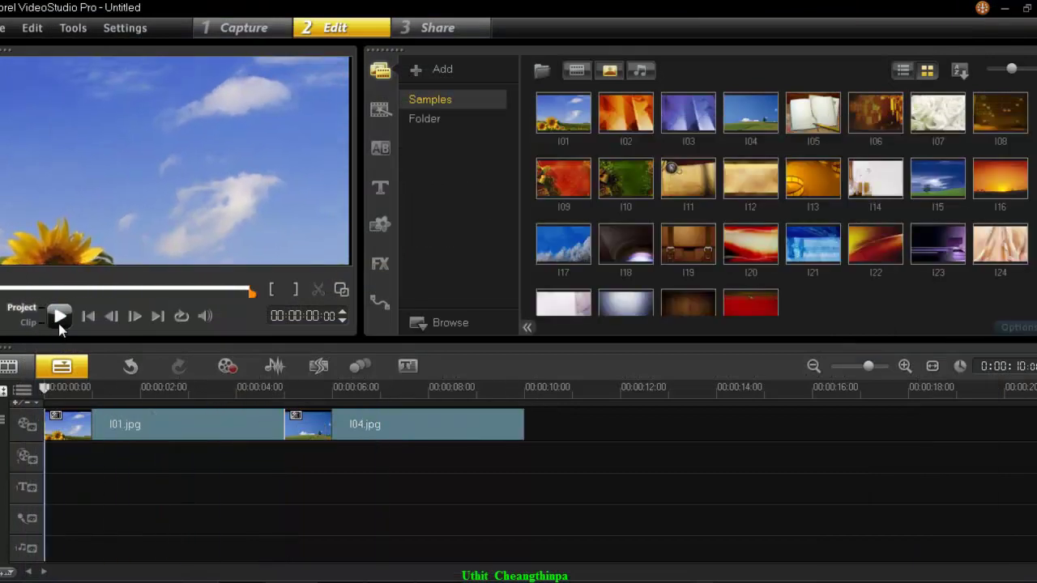
pyautogui.press('space')
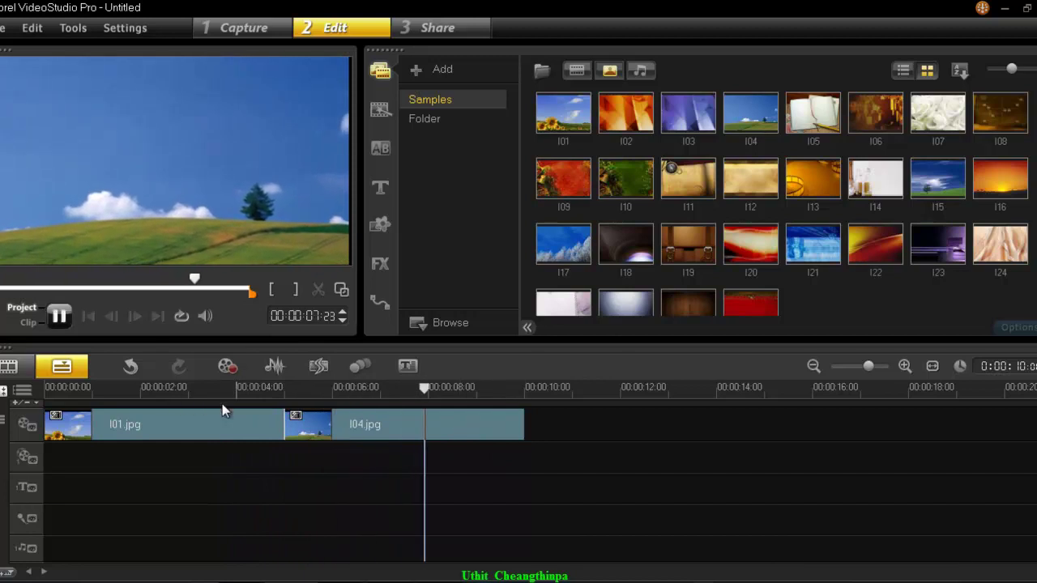
pyautogui.click(277, 415)
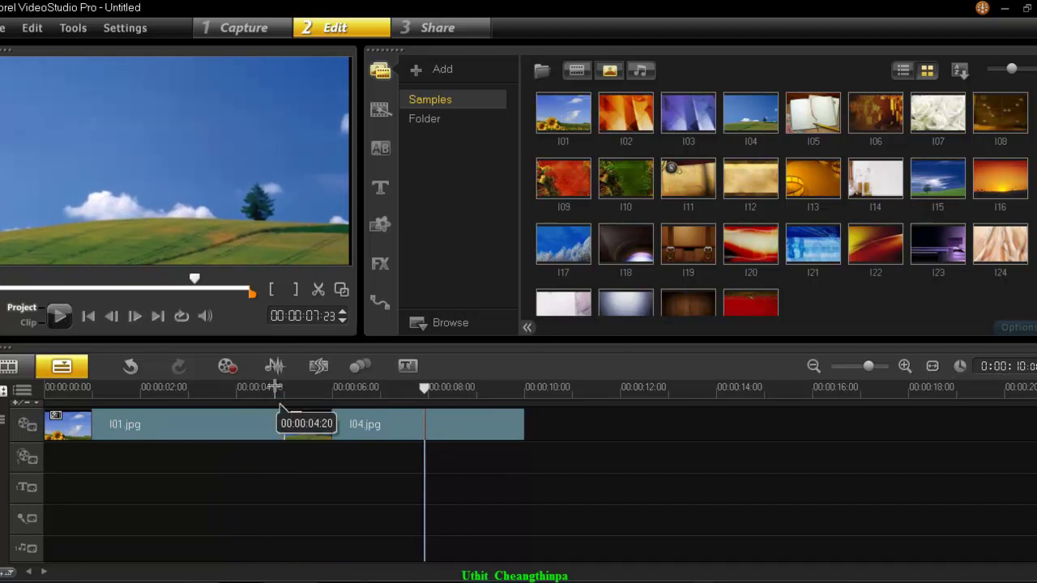
pyautogui.click(295, 407)
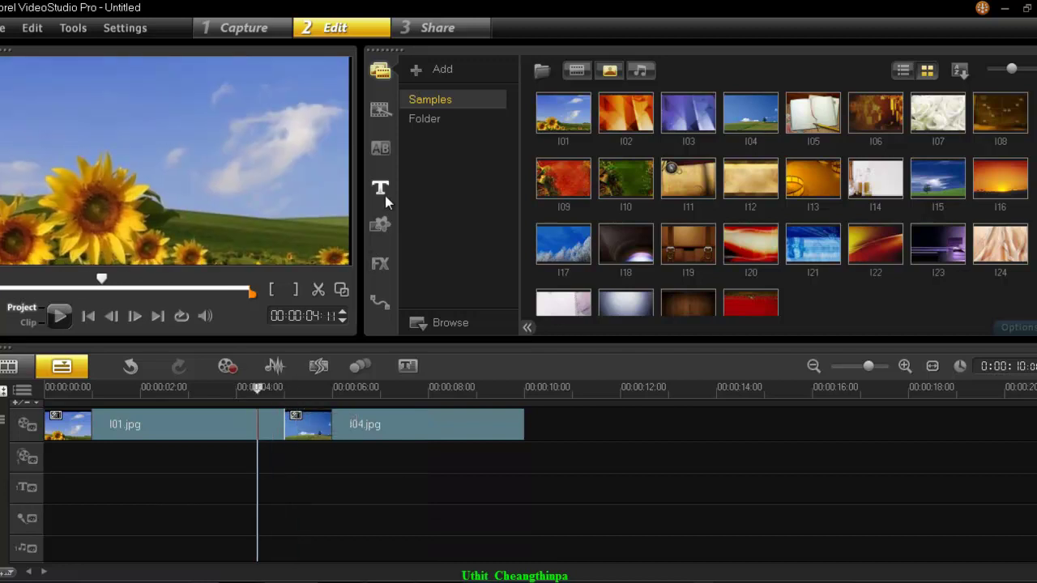
# Insert a Crossfade transition between the I01 and I04 photos on the video track.
pyautogui.click(380, 149)
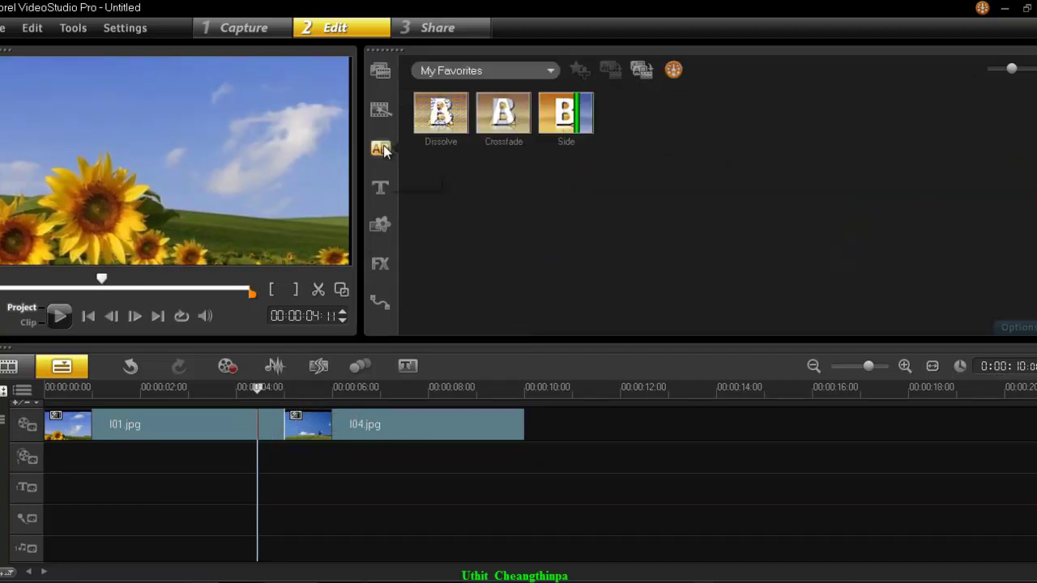
pyautogui.click(500, 131)
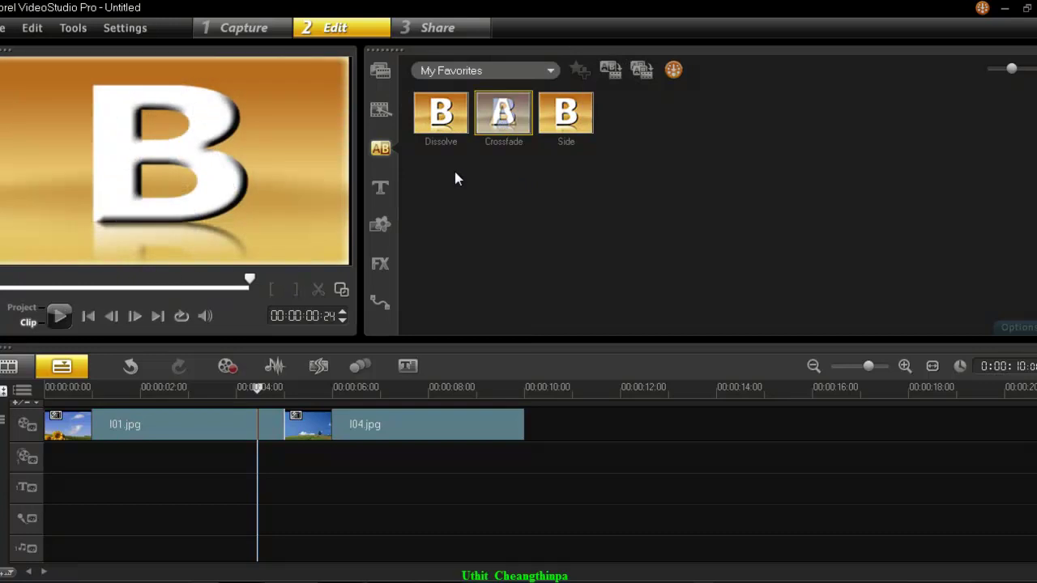
pyautogui.moveTo(503, 118); pyautogui.dragTo(313, 429)
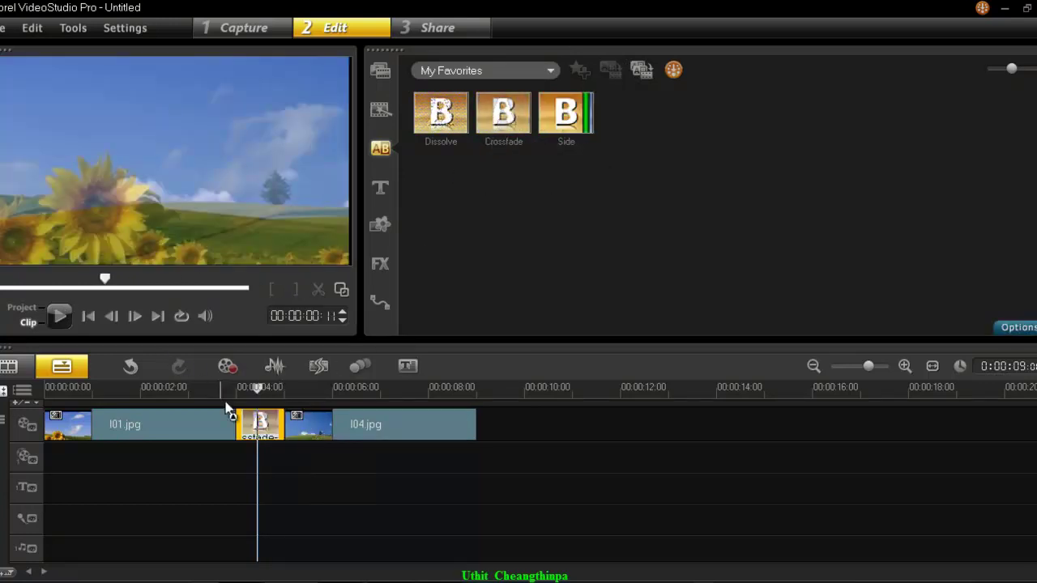
# Play the project across the Crossfade transition, once from just before it and once from earlier in I01.
pyautogui.moveTo(257, 389); pyautogui.dragTo(224, 389)
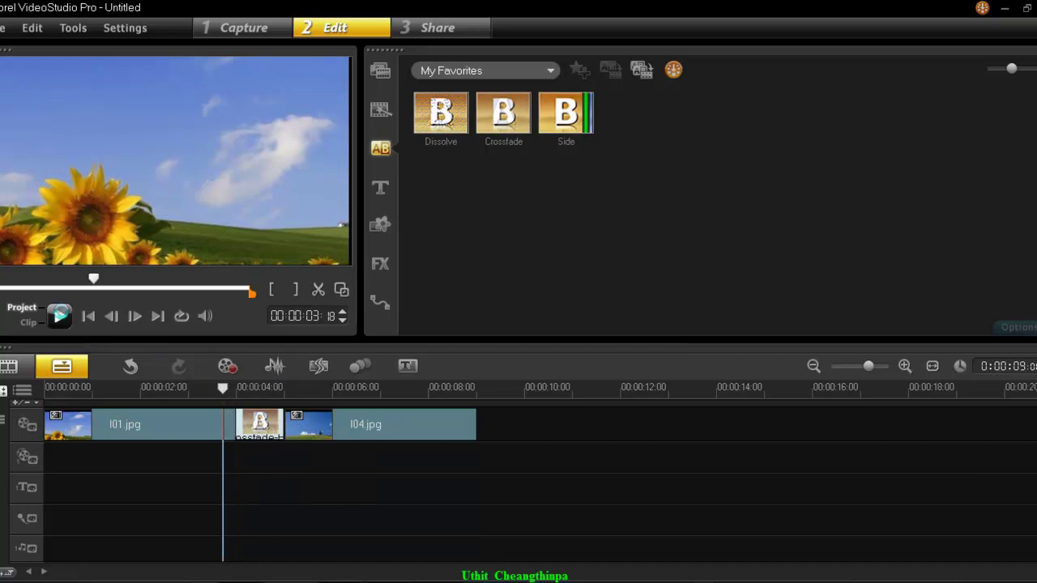
pyautogui.click(59, 315)
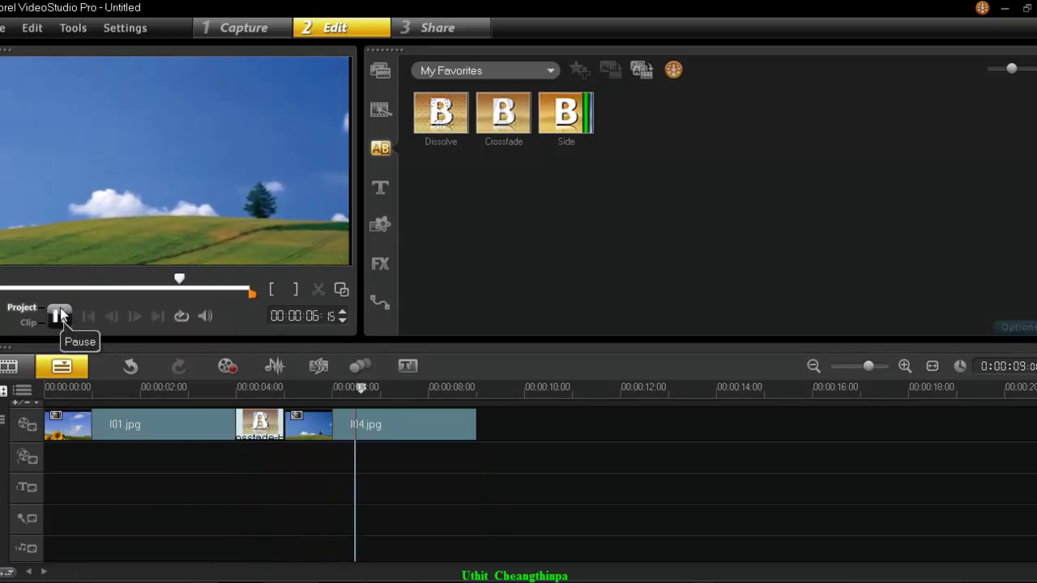
pyautogui.moveTo(170, 388); pyautogui.dragTo(112, 388)
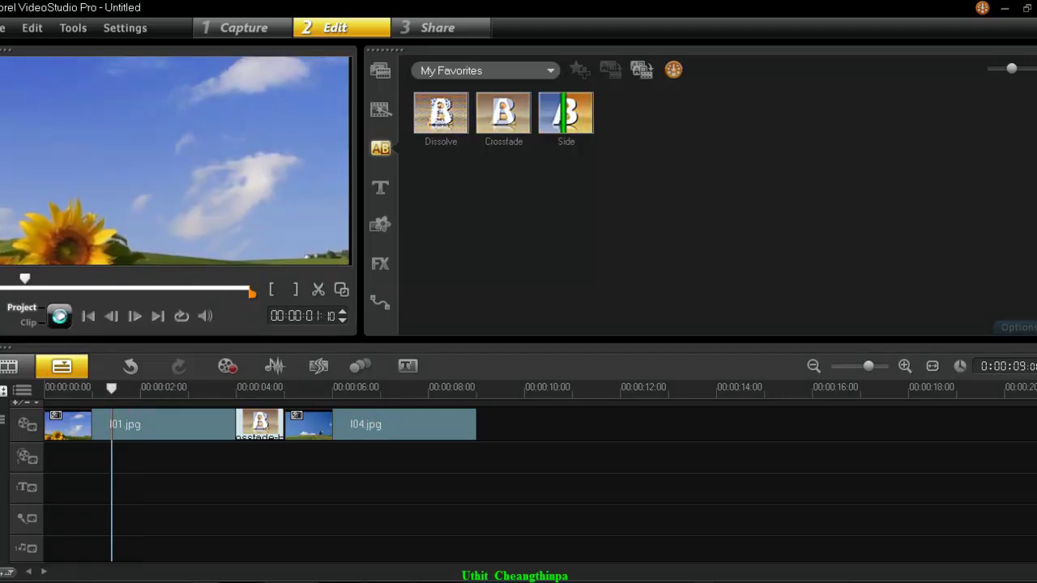
pyautogui.click(60, 316)
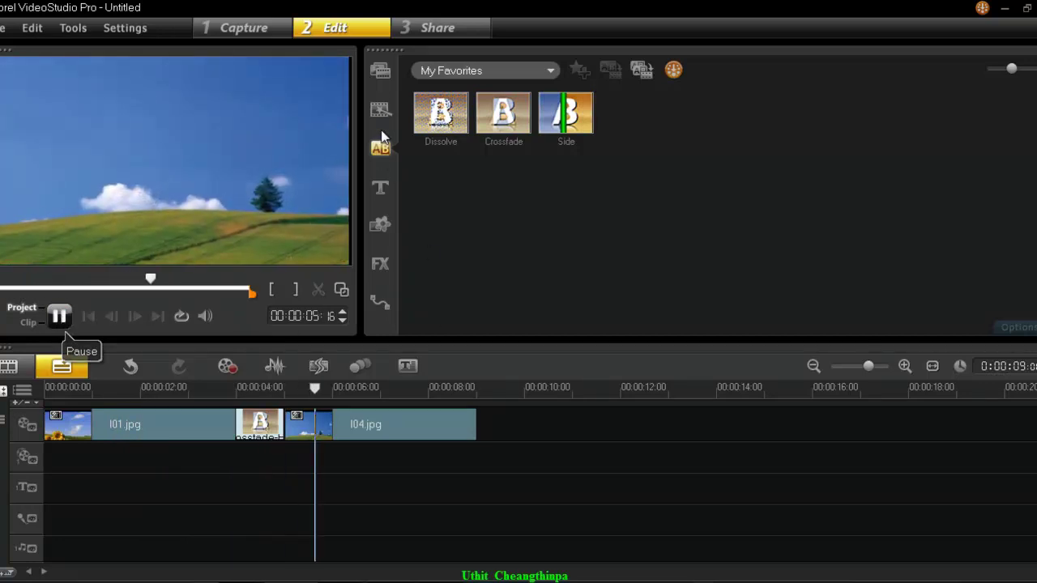
# Show only the audio files of the Samples folder in the media library.
pyautogui.click(380, 71)
pyautogui.click(609, 70)
pyautogui.click(640, 70)
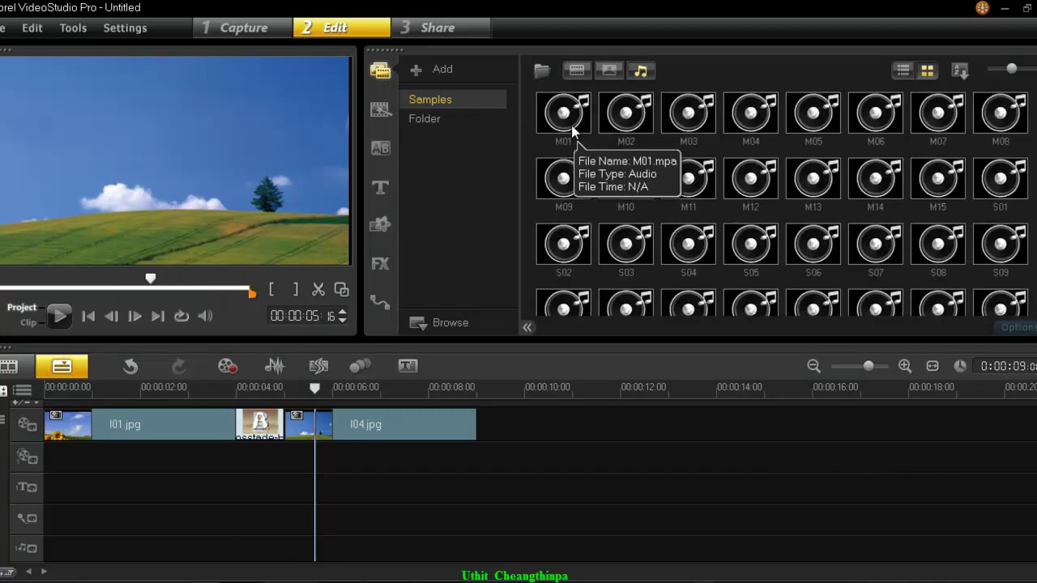
# Preview the M02 and M01 audio samples by playing each one briefly.
pyautogui.click(603, 125)
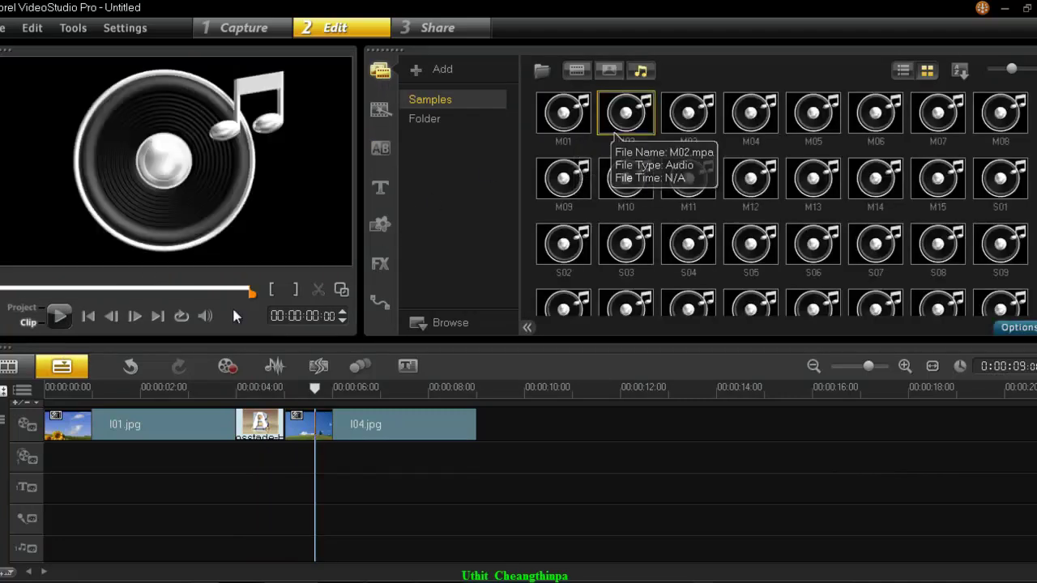
pyautogui.click(60, 316)
pyautogui.click(61, 316)
pyautogui.click(586, 109)
pyautogui.click(60, 317)
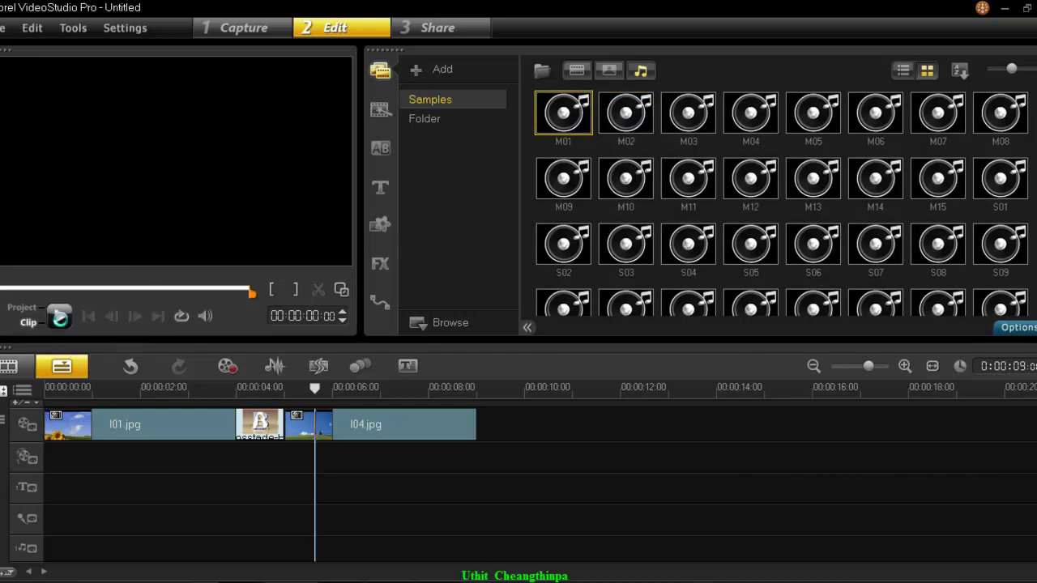
pyautogui.click(61, 316)
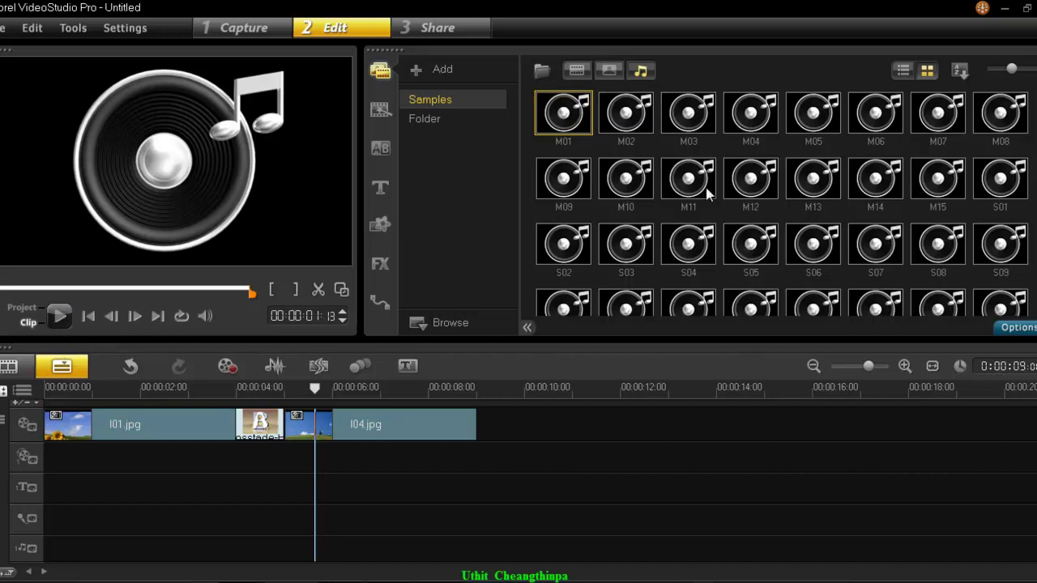
# Add M01 to the voice track and cut off everything after 00:00:09:13.
pyautogui.moveTo(575, 129); pyautogui.dragTo(56, 534)
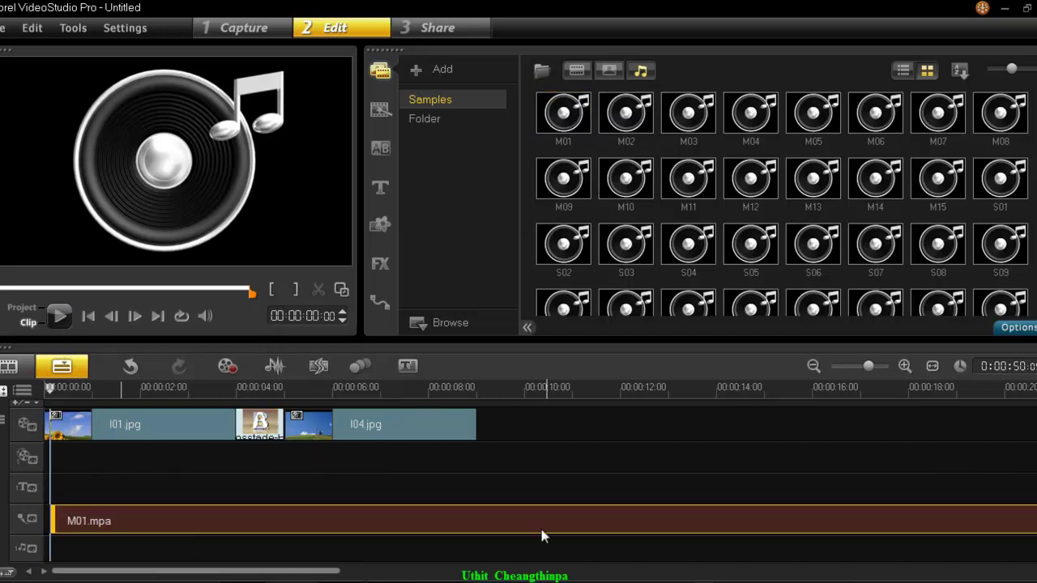
pyautogui.click(509, 410)
pyautogui.click(319, 290)
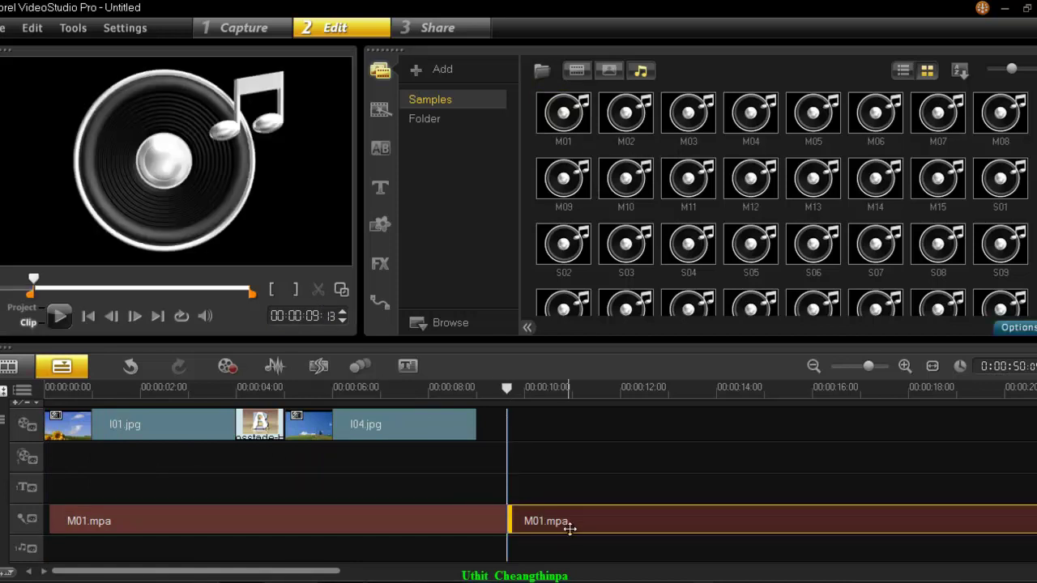
pyautogui.press('Delete')
# Fit the M01 clip to the photos, moving it to the timeline's start and ending it level with I04.
pyautogui.click(478, 523)
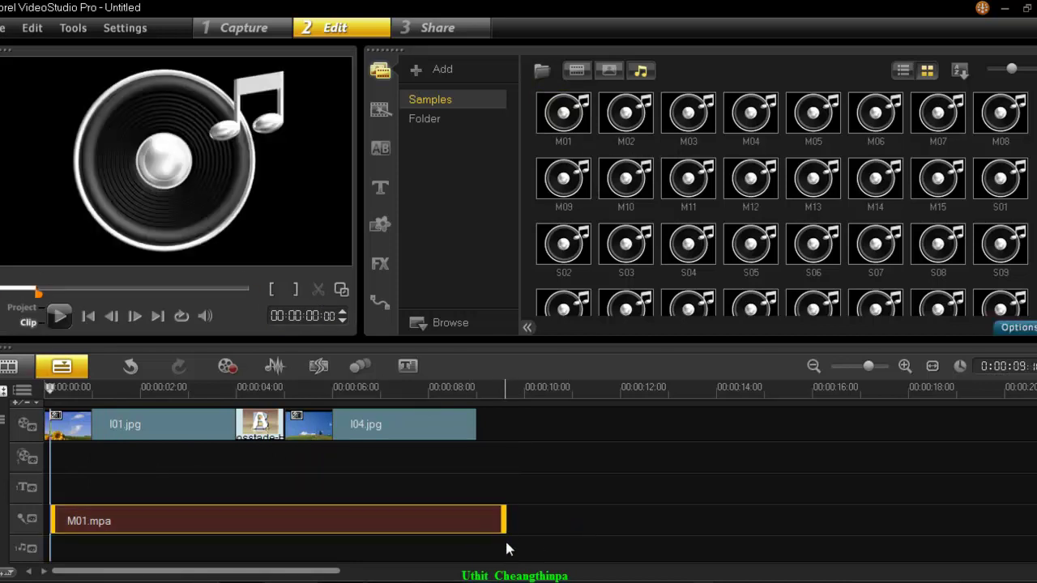
pyautogui.moveTo(505, 522); pyautogui.dragTo(476, 526)
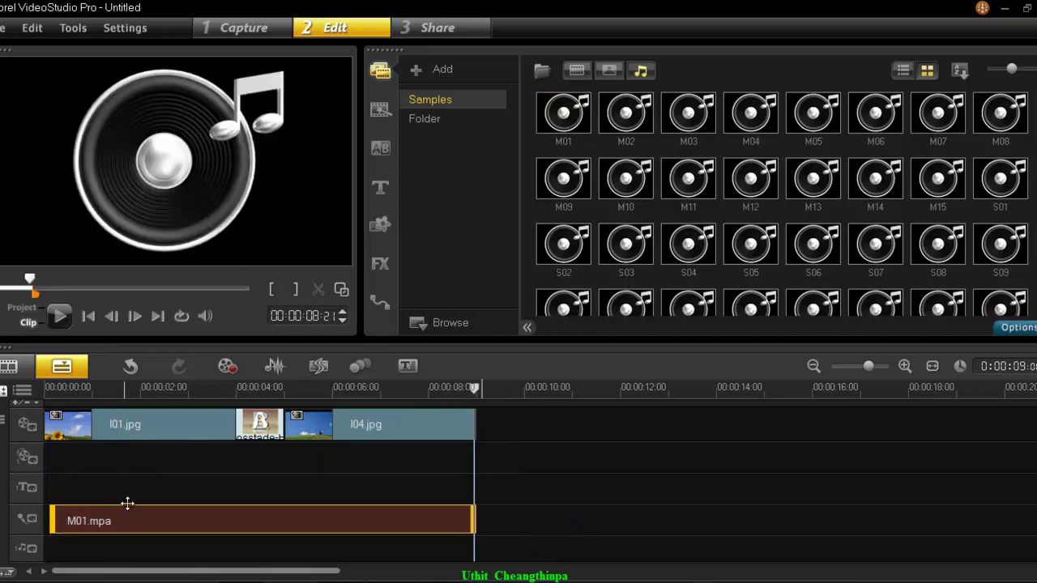
pyautogui.moveTo(59, 527); pyautogui.dragTo(55, 528)
pyautogui.moveTo(467, 532); pyautogui.dragTo(474, 532)
# Play the project from the beginning with the M01 audio and pause it during I04.
pyautogui.moveTo(192, 396); pyautogui.dragTo(38, 397)
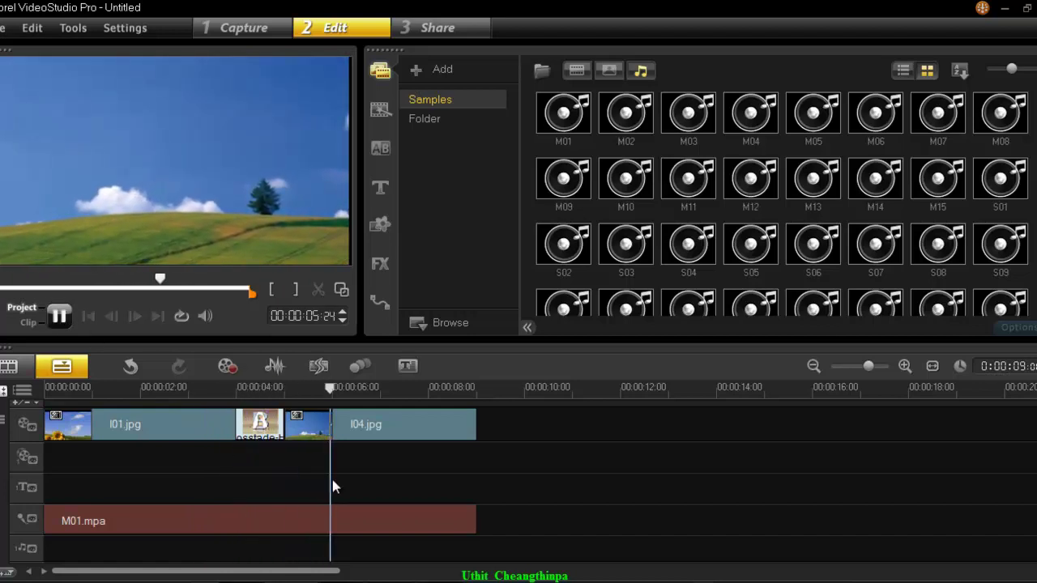
pyautogui.press('space')
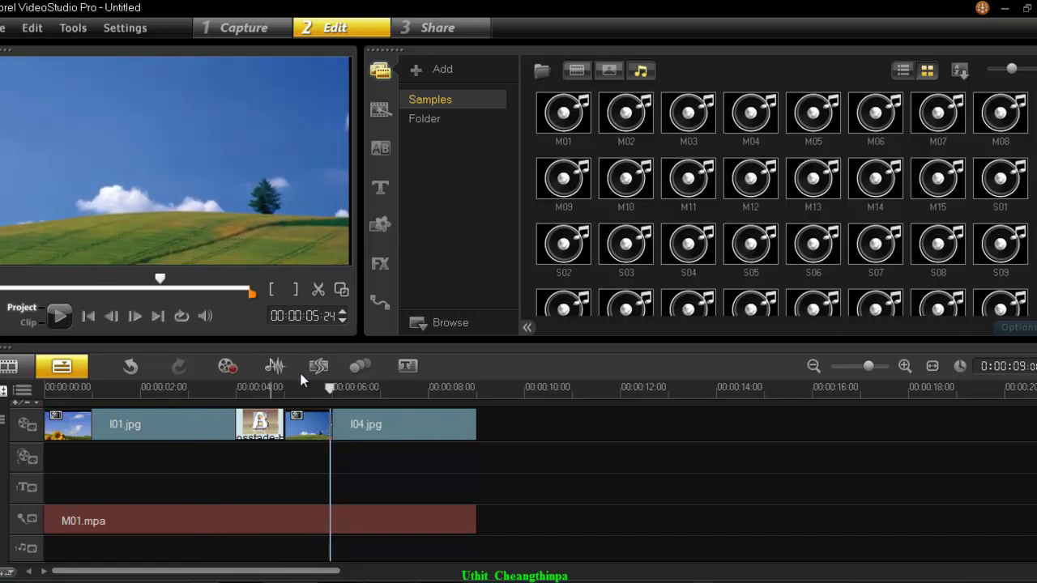